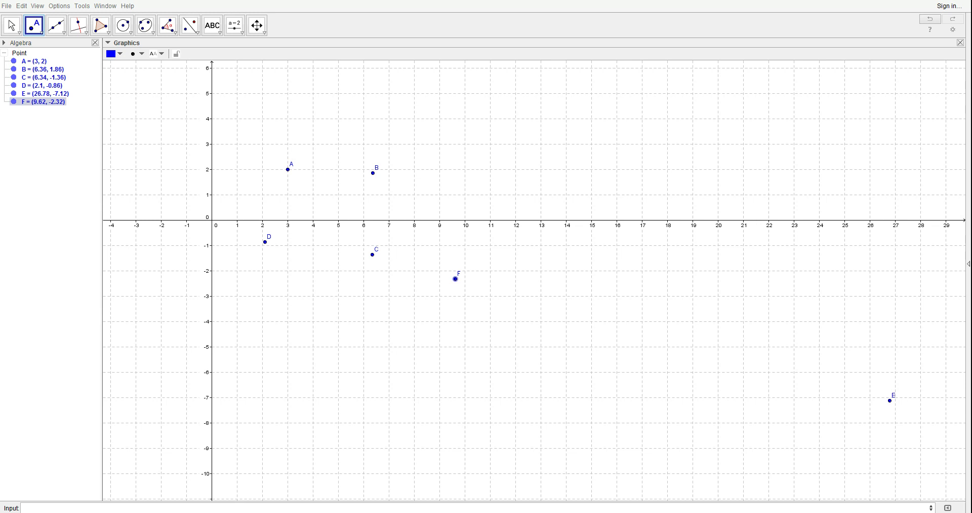
- Browse the Help, File, Edit and later menus, finishing with the Help menu's resources list open
{"action": "left_click", "coordinate": [130, 7]}
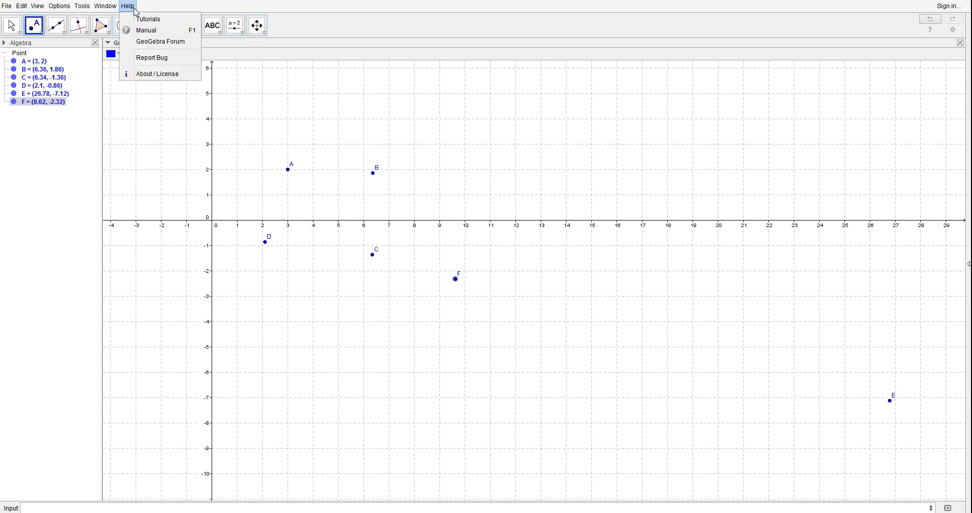
{"action": "key", "text": "Escape"}
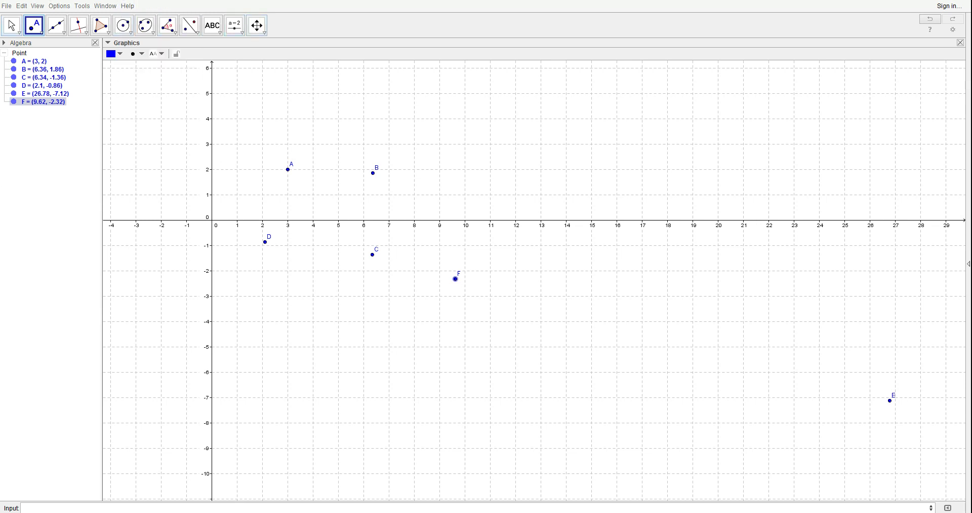
{"action": "left_click", "coordinate": [6, 6]}
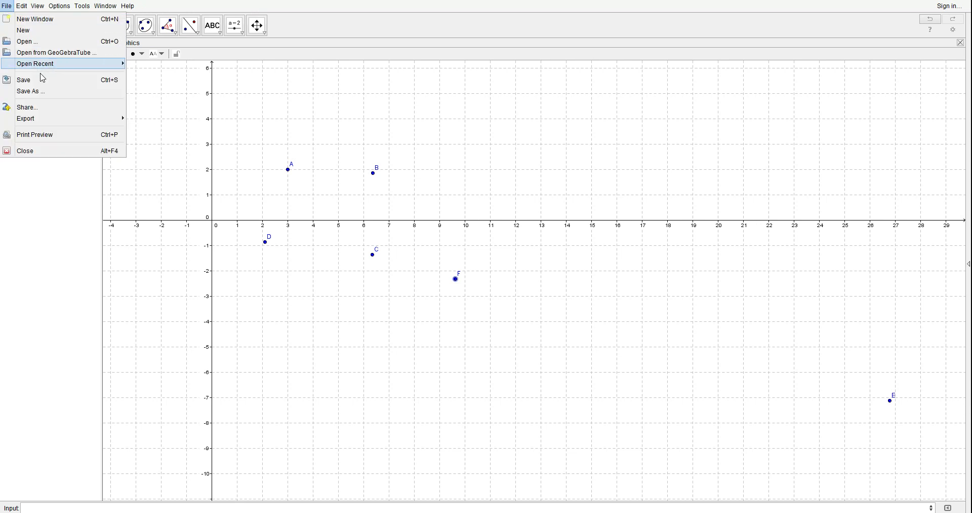
{"action": "left_click", "coordinate": [23, 6]}
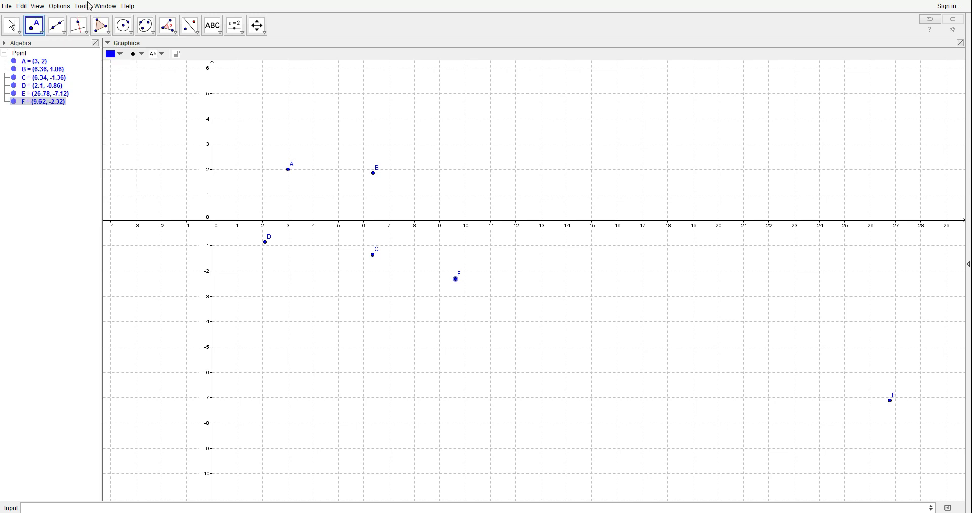
{"action": "mouse_move", "coordinate": [38, 9]}
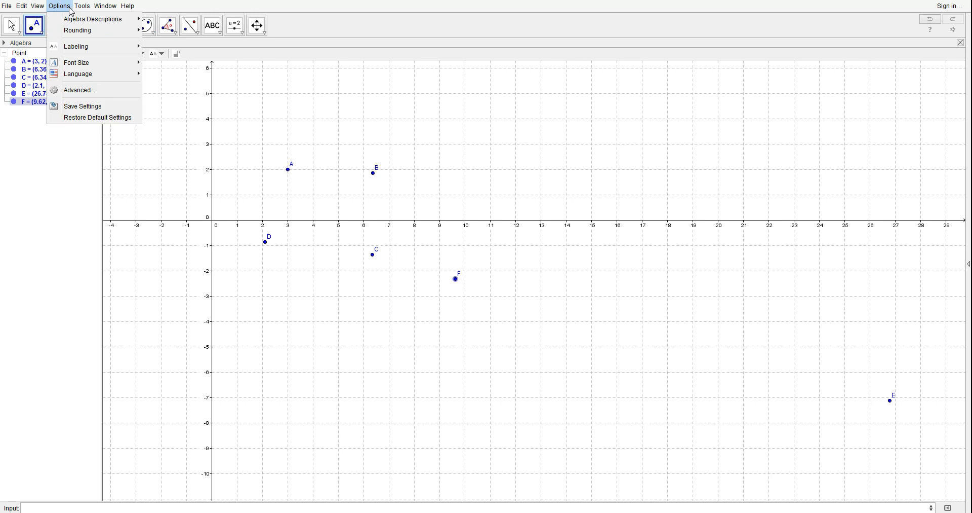
{"action": "mouse_move", "coordinate": [71, 76]}
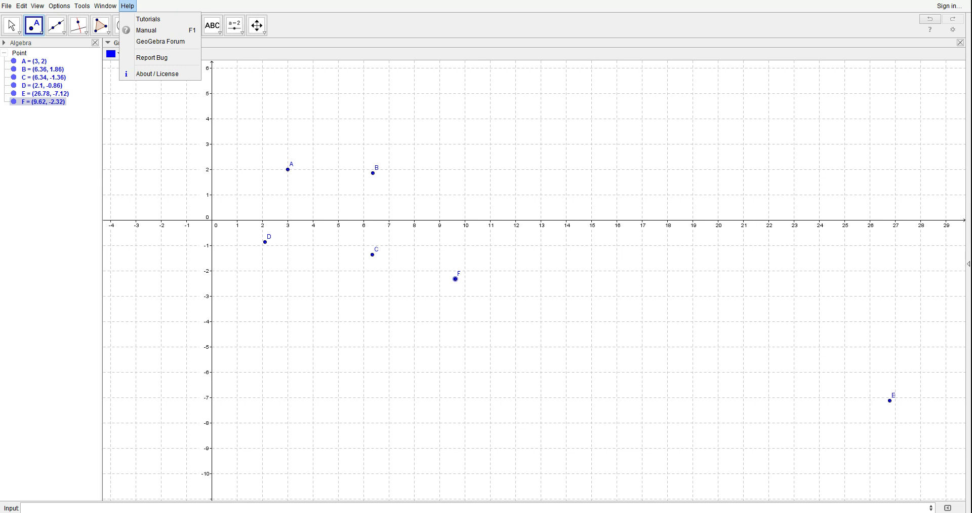
- Undo points E and F, clear the construction, check Perspectives, then select the Move tool
{"action": "key", "text": "Escape"}
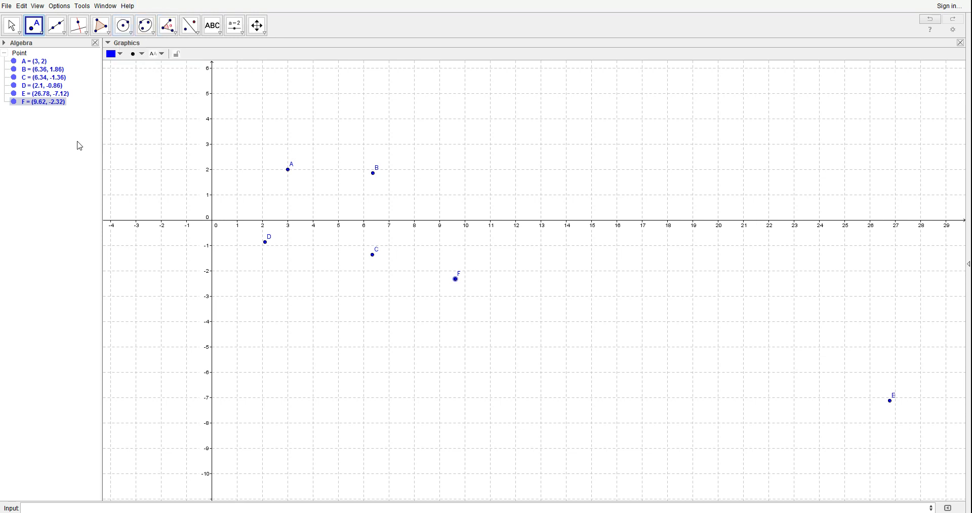
{"action": "key", "text": "ctrl+z"}
{"action": "key", "text": "ctrl+z"}
{"action": "key", "text": "ctrl+z"}
{"action": "key", "text": "ctrl+z"}
{"action": "key", "text": "ctrl+z"}
{"action": "key", "text": "ctrl+z"}
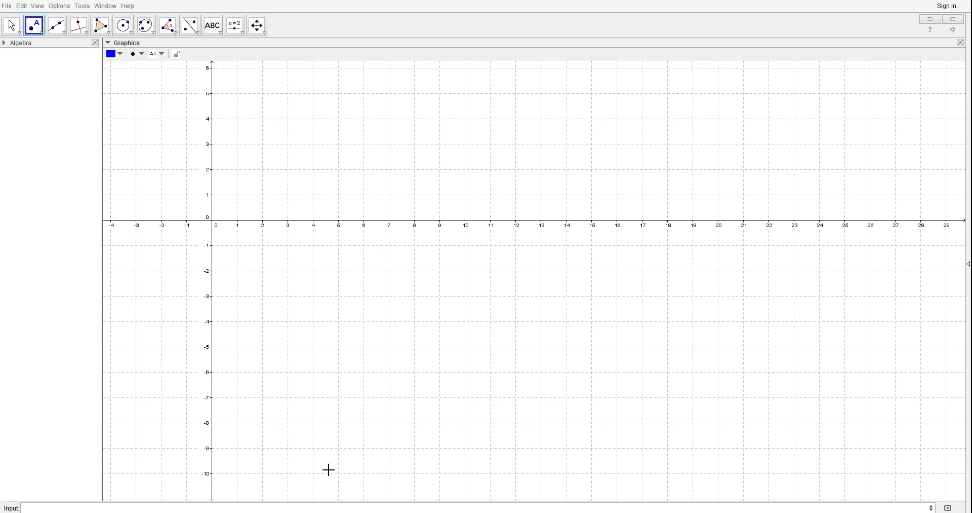
{"action": "left_click", "coordinate": [969, 329]}
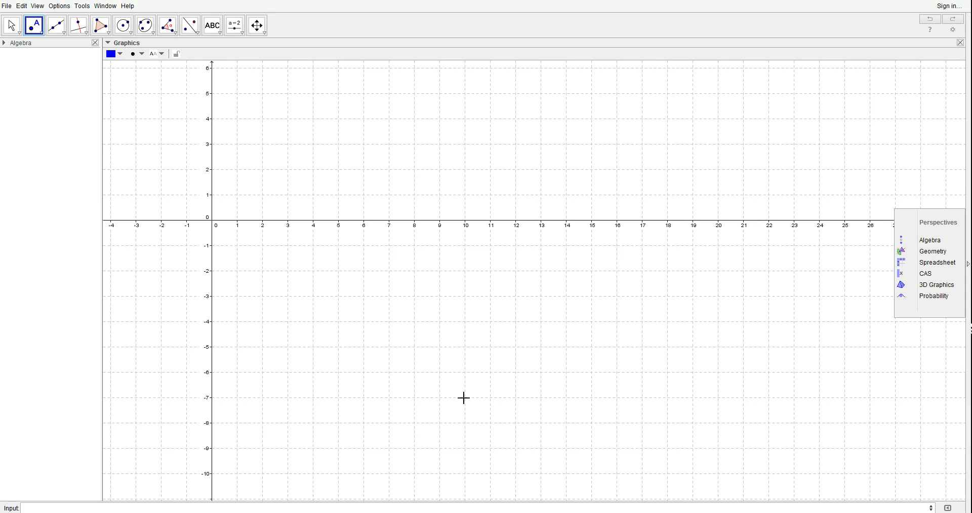
{"action": "left_click", "coordinate": [13, 25]}
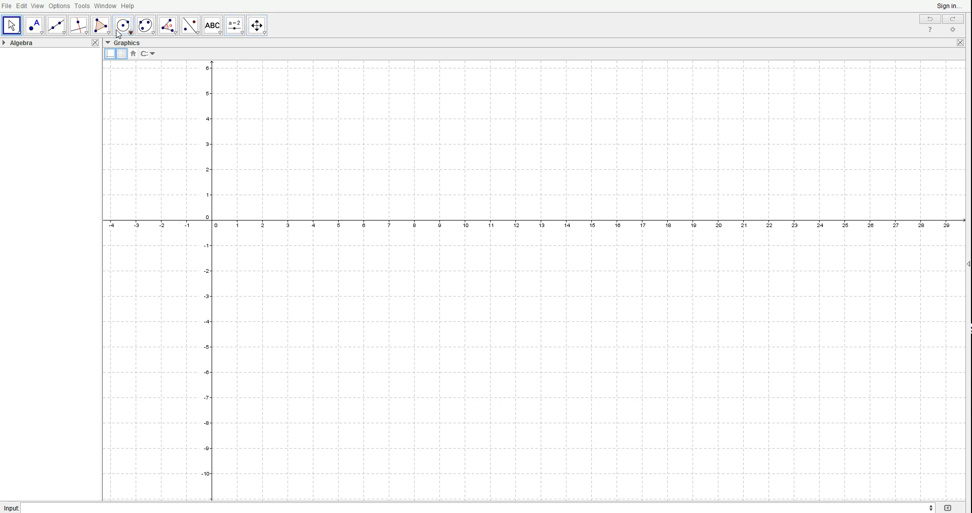
{"action": "left_click", "coordinate": [110, 54]}
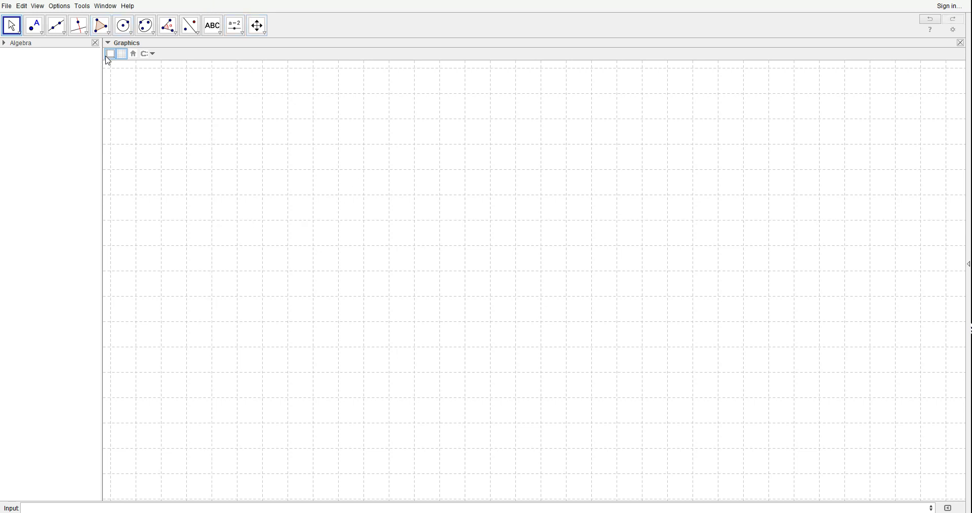
{"action": "left_click", "coordinate": [122, 54]}
{"action": "left_click", "coordinate": [110, 55]}
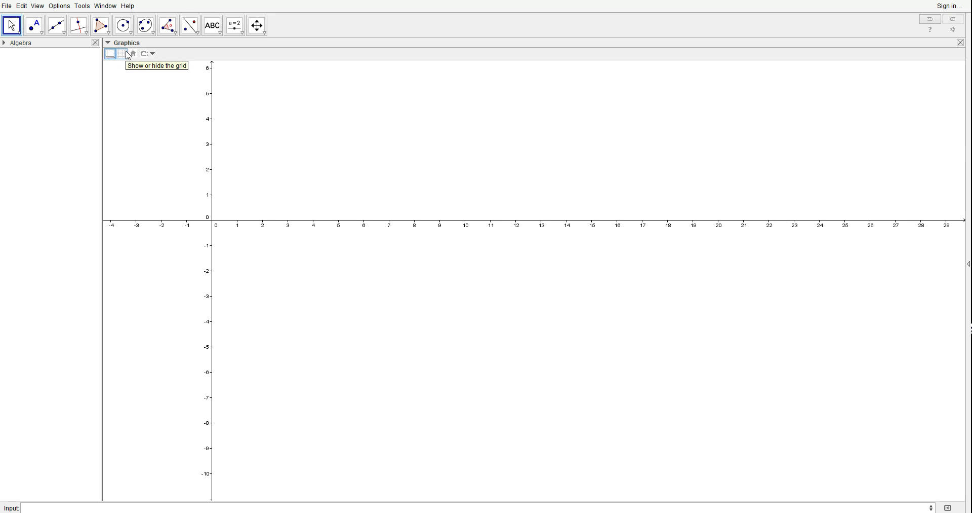
{"action": "left_click", "coordinate": [123, 54]}
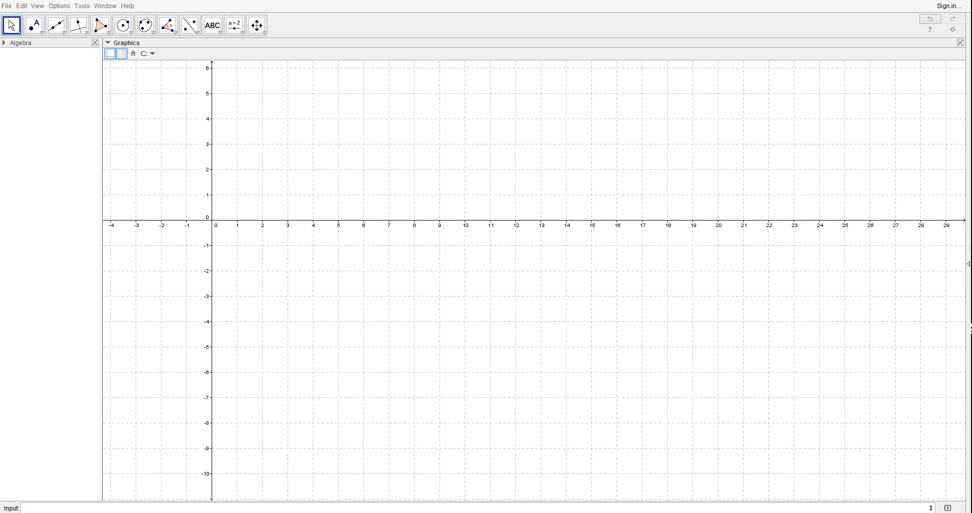
- Place points A (3, 2), B (6.54, 1.42), C (5.82, -2.06) and D (2.36, -0.98)
{"action": "left_click", "coordinate": [38, 30]}
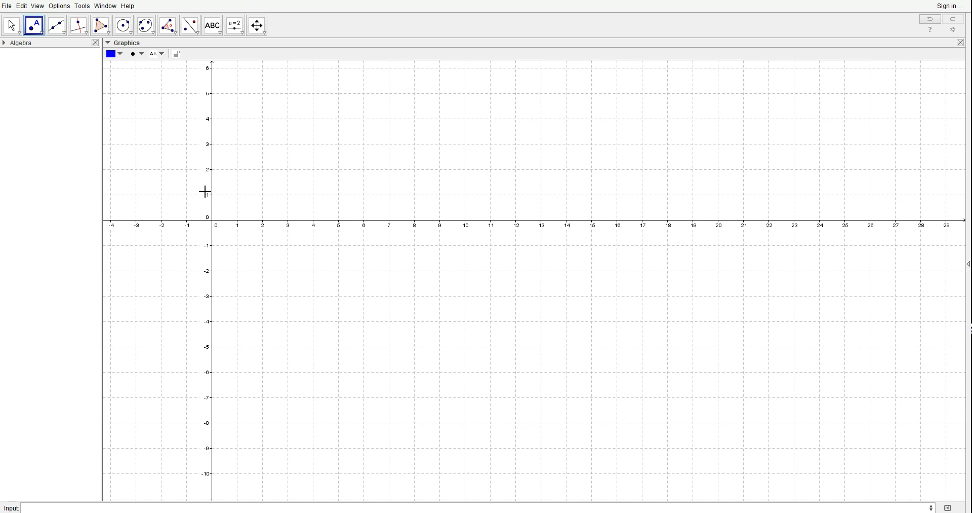
{"action": "left_click", "coordinate": [289, 170]}
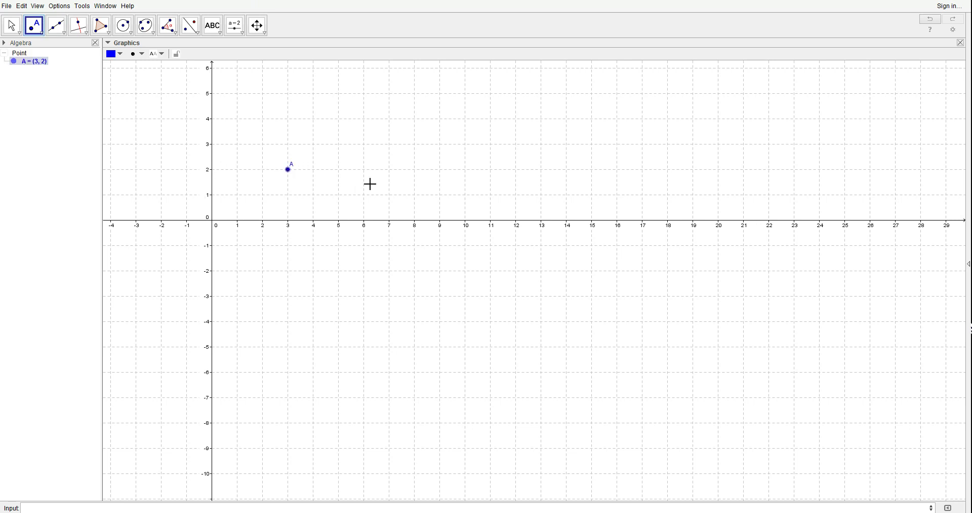
{"action": "left_click", "coordinate": [378, 185]}
{"action": "left_click", "coordinate": [360, 273]}
{"action": "left_click", "coordinate": [273, 245]}
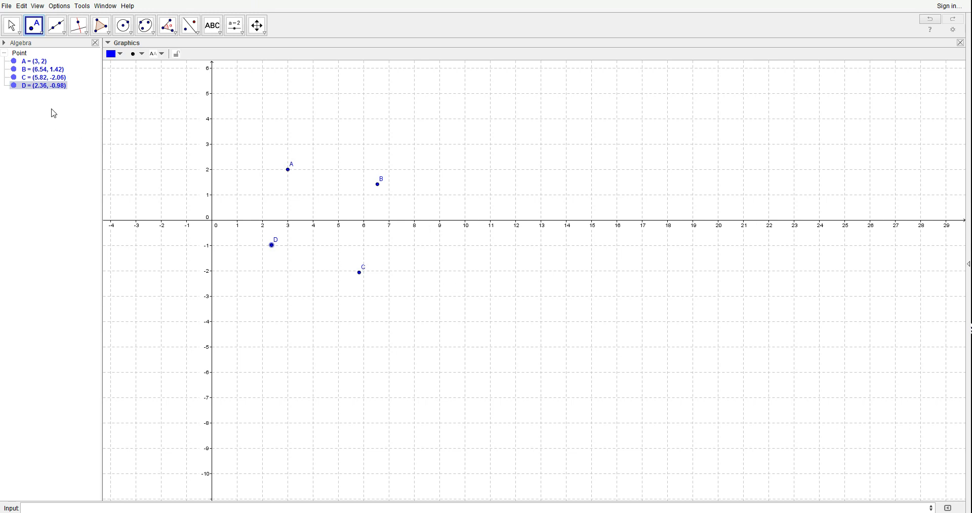
- Draw segments A–B and B–C with the Segment tool
{"action": "left_click", "coordinate": [64, 32]}
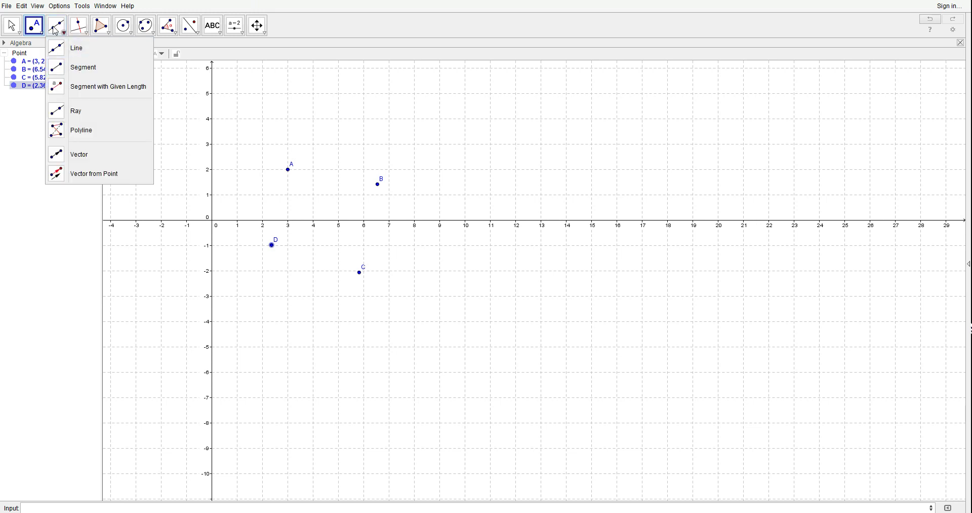
{"action": "left_click", "coordinate": [96, 71]}
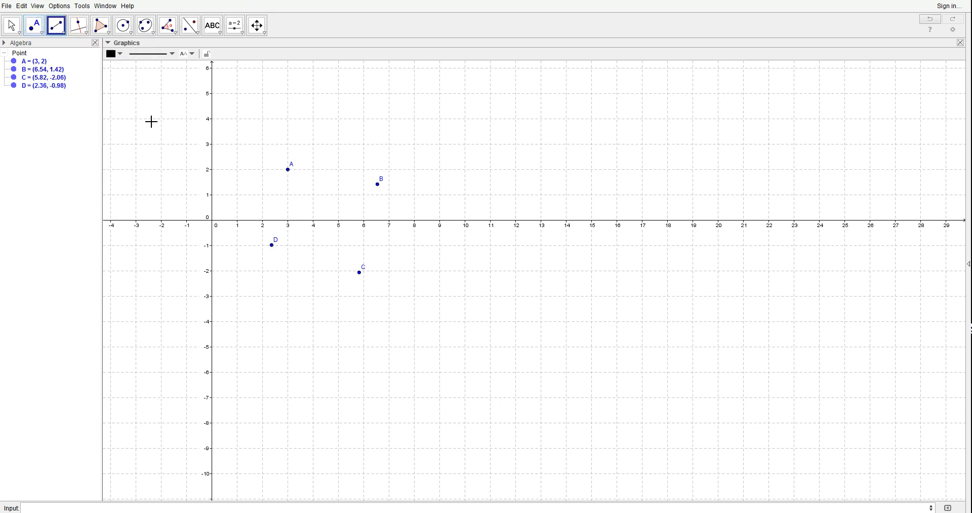
{"action": "left_click", "coordinate": [272, 245]}
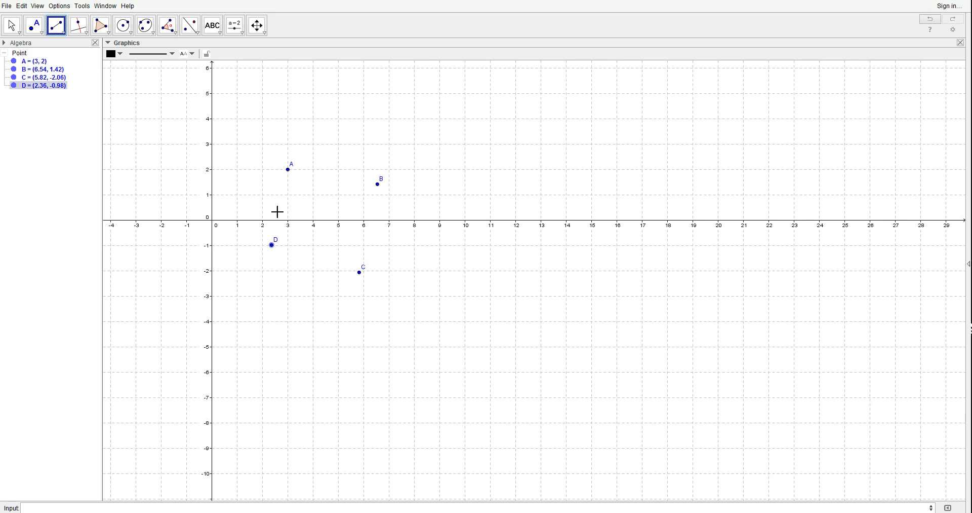
{"action": "left_click", "coordinate": [289, 170]}
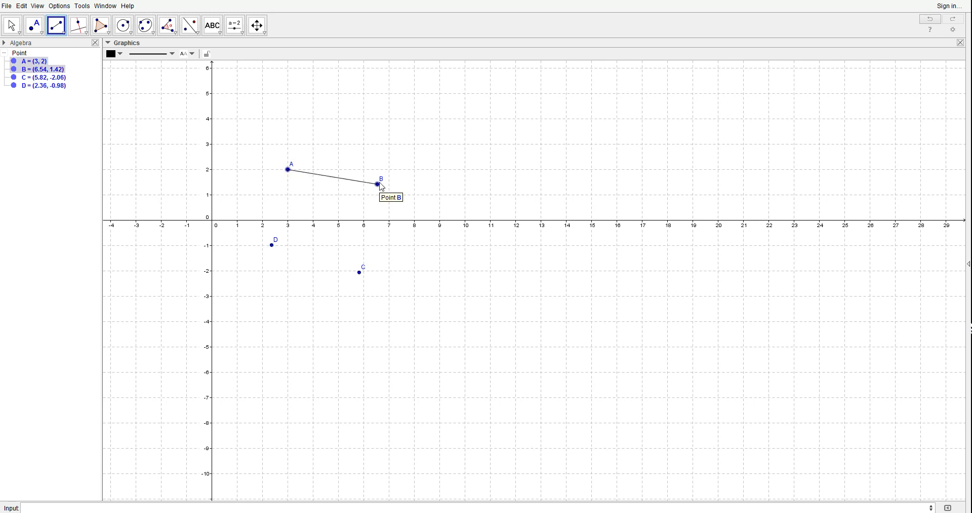
{"action": "left_click", "coordinate": [380, 185]}
{"action": "left_click", "coordinate": [379, 186]}
{"action": "left_click", "coordinate": [360, 273]}
- Cancel the accidental Redefine dialog for C, then draw segments C–D and D–A
{"action": "key", "text": "Escape"}
{"action": "double_click", "coordinate": [280, 241]}
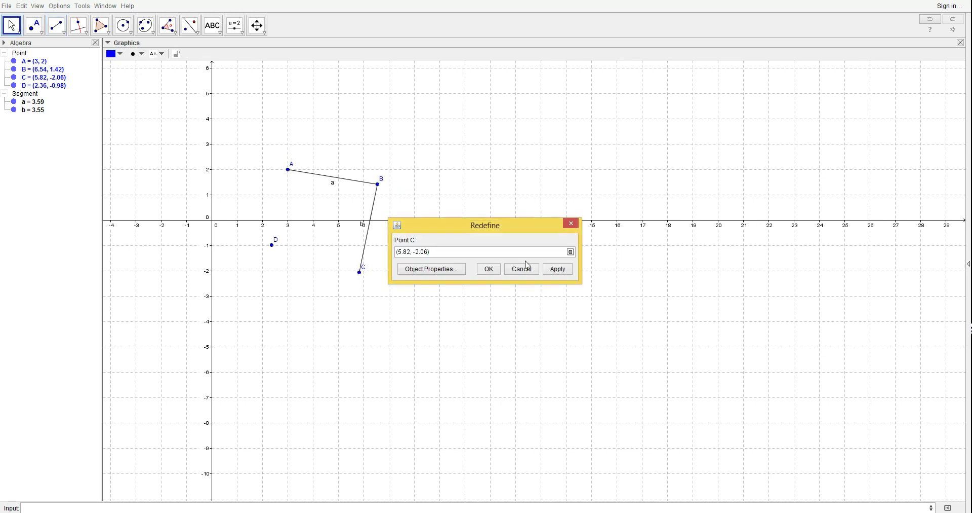
{"action": "left_click", "coordinate": [572, 222]}
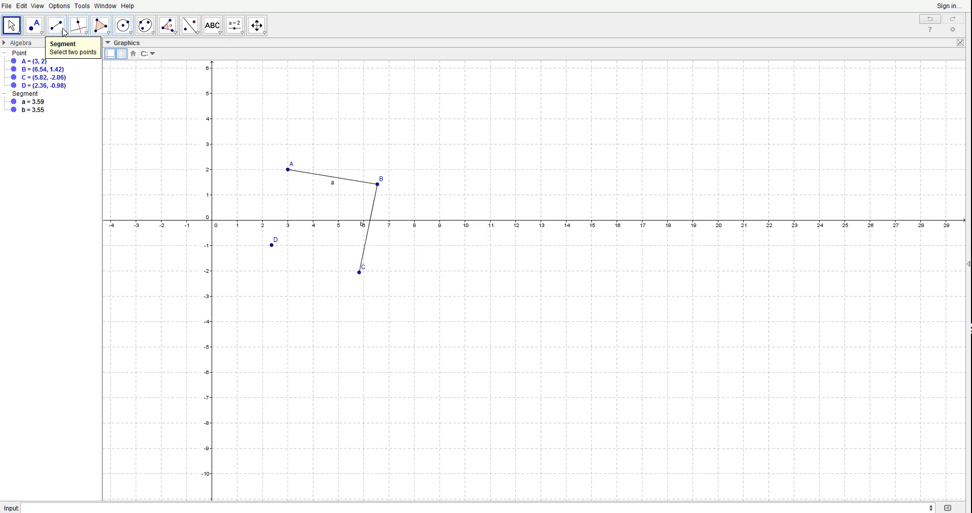
{"action": "left_click", "coordinate": [56, 26]}
{"action": "left_click", "coordinate": [361, 274]}
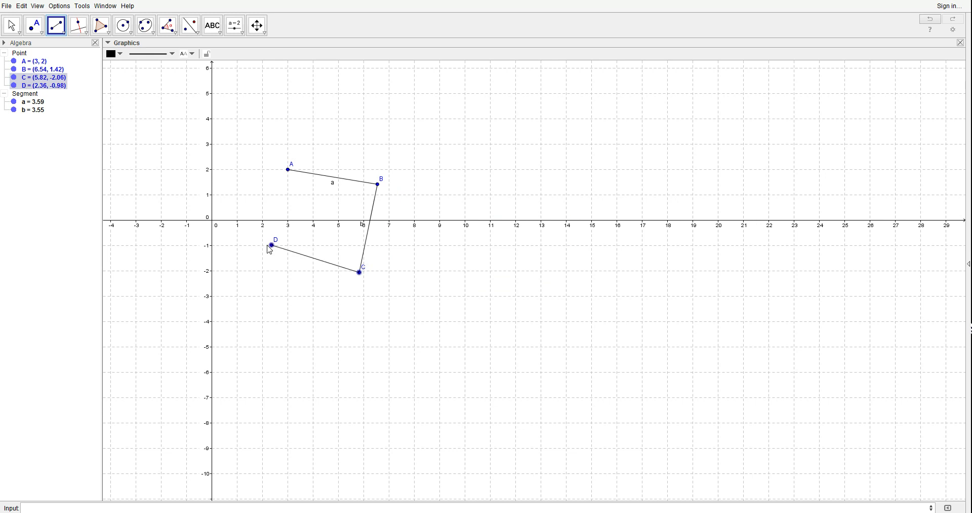
{"action": "left_click", "coordinate": [273, 246]}
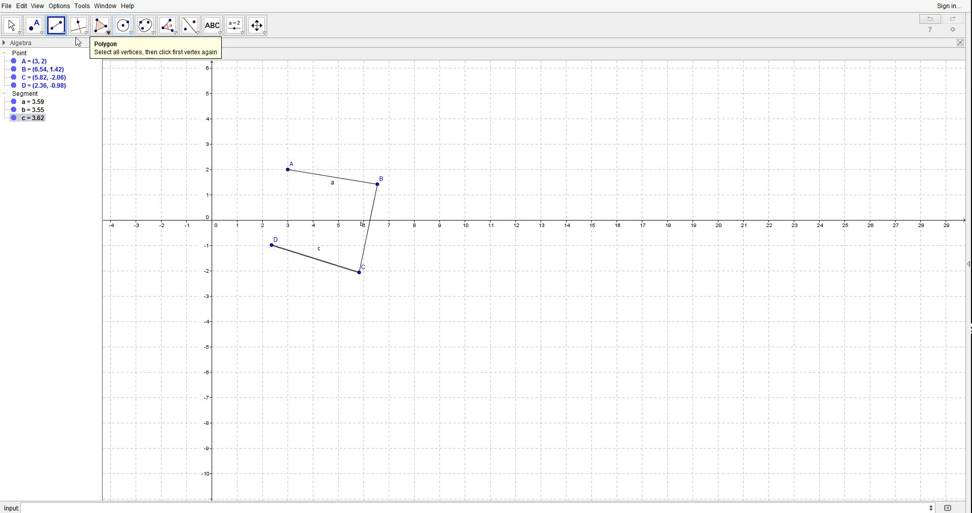
{"action": "left_click", "coordinate": [272, 246]}
{"action": "left_click", "coordinate": [289, 170]}
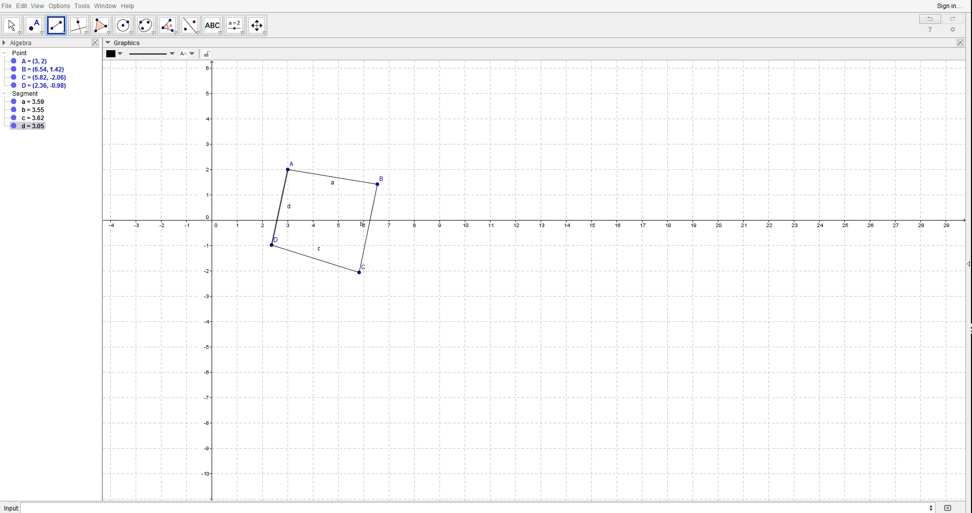
- Use Midpoint or Center to mark E, F, G and H on sides DA, AB, BC and CD
{"action": "left_click", "coordinate": [48, 36]}
{"action": "left_click", "coordinate": [42, 34]}
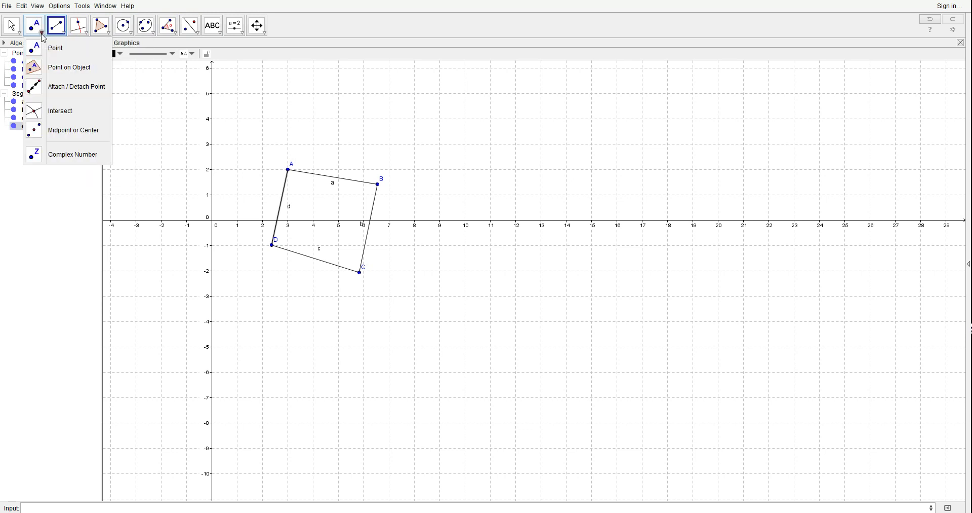
{"action": "left_click", "coordinate": [57, 133]}
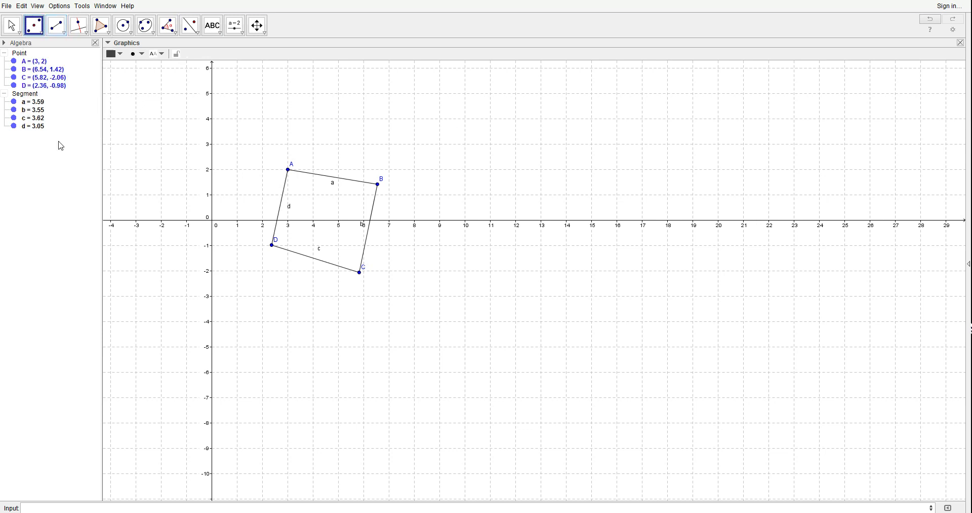
{"action": "left_click", "coordinate": [282, 211]}
{"action": "left_click", "coordinate": [332, 181]}
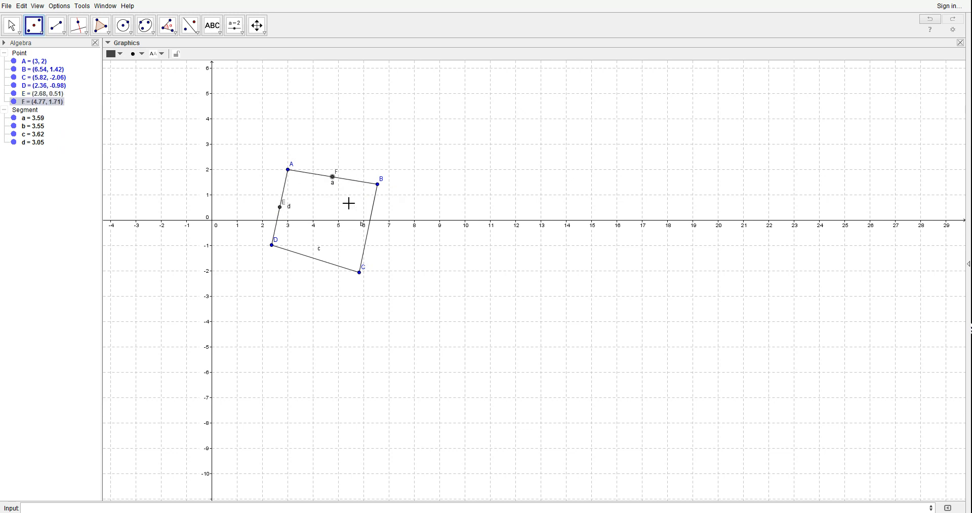
{"action": "left_click", "coordinate": [370, 229]}
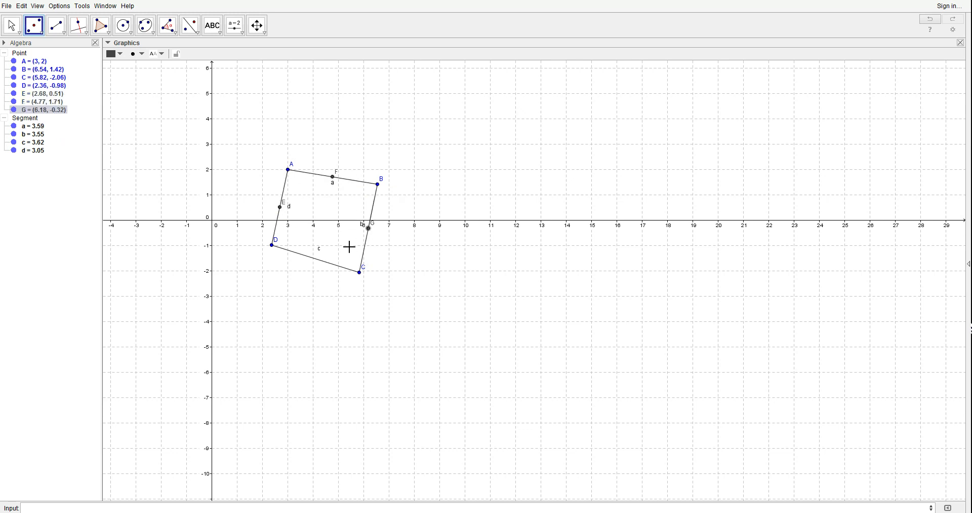
{"action": "left_click", "coordinate": [308, 260]}
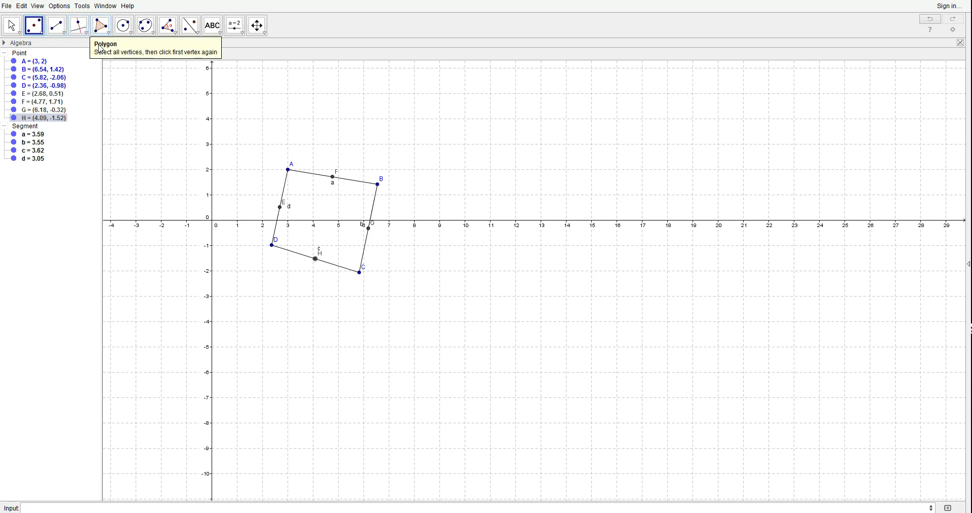
- Draw polygon E–F–G–H closed back at E, creating poly1 with area 5.93
{"action": "left_click", "coordinate": [104, 29]}
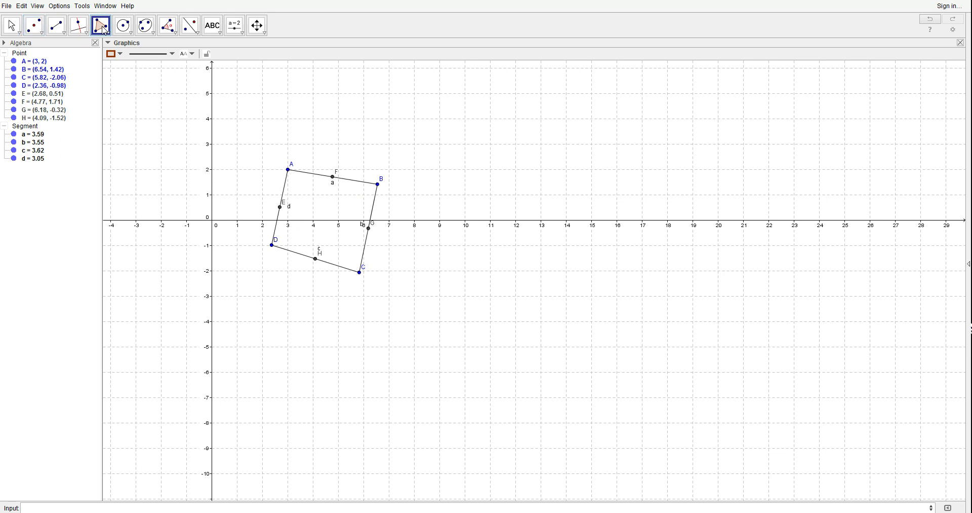
{"action": "left_click", "coordinate": [104, 29]}
{"action": "left_click", "coordinate": [279, 207]}
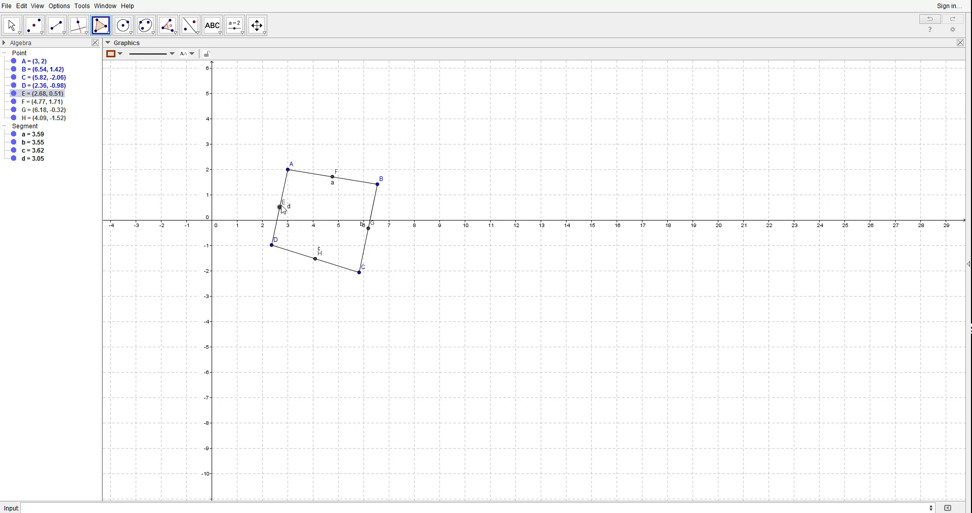
{"action": "left_click", "coordinate": [332, 177]}
{"action": "left_click", "coordinate": [369, 228]}
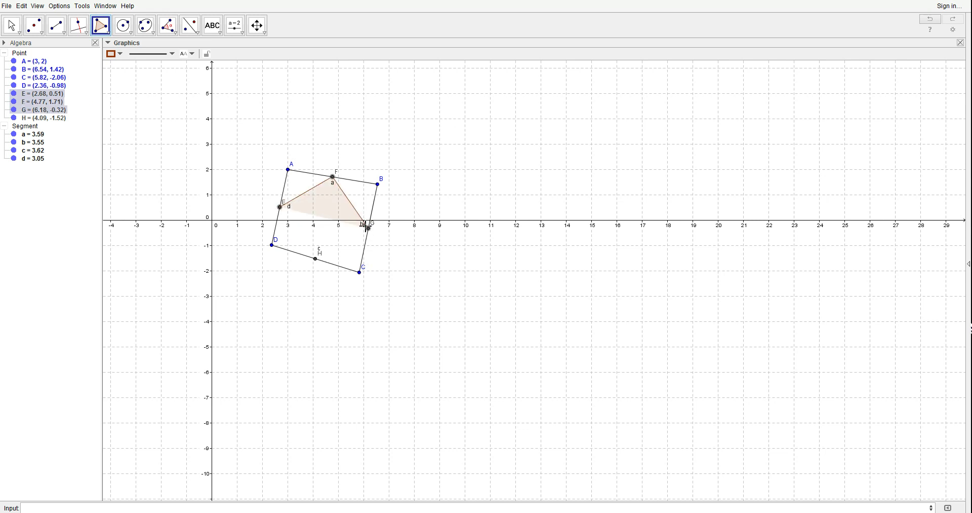
{"action": "left_click", "coordinate": [315, 259]}
{"action": "left_click", "coordinate": [280, 208]}
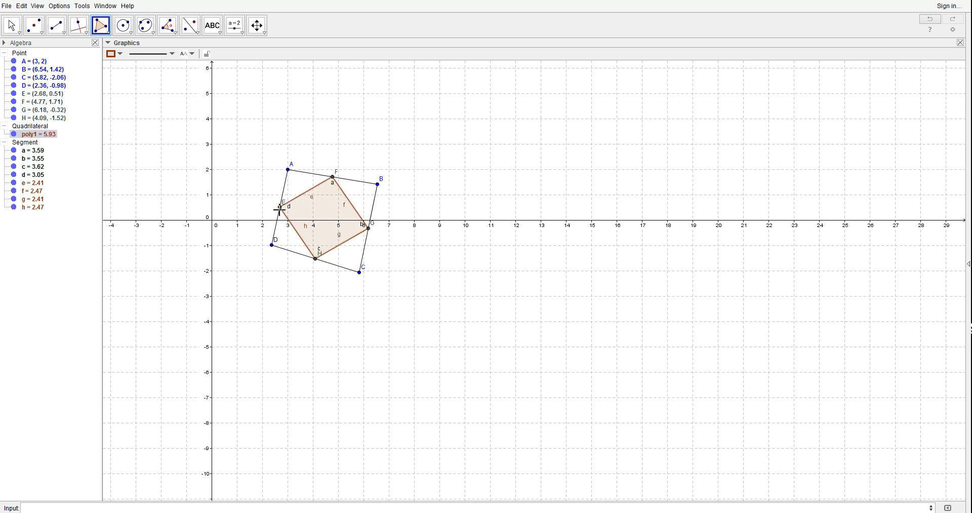